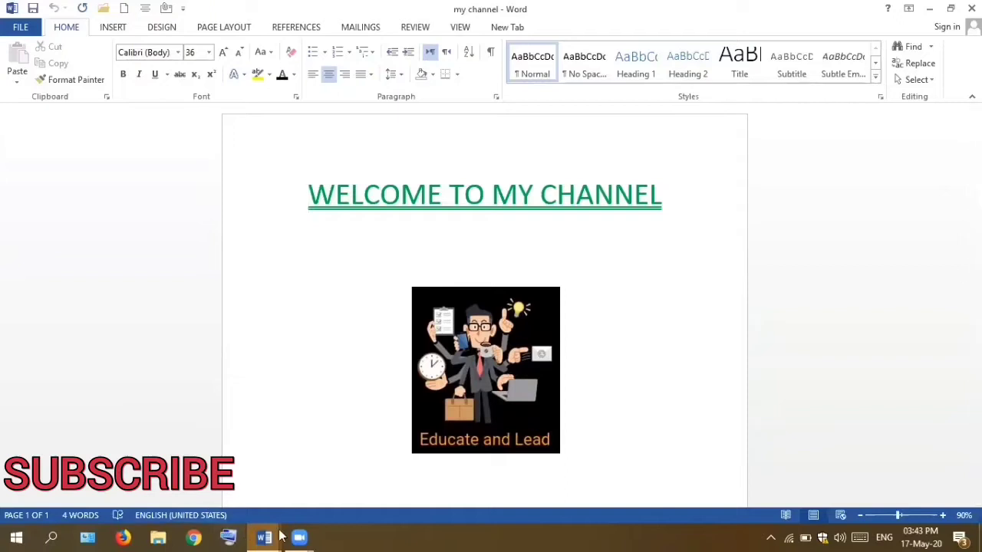
# Step: Switch to the Word outline listing the four Excel topics, then bring up Windows search
pyautogui.moveTo(264, 537)
pyautogui.click(326, 468)
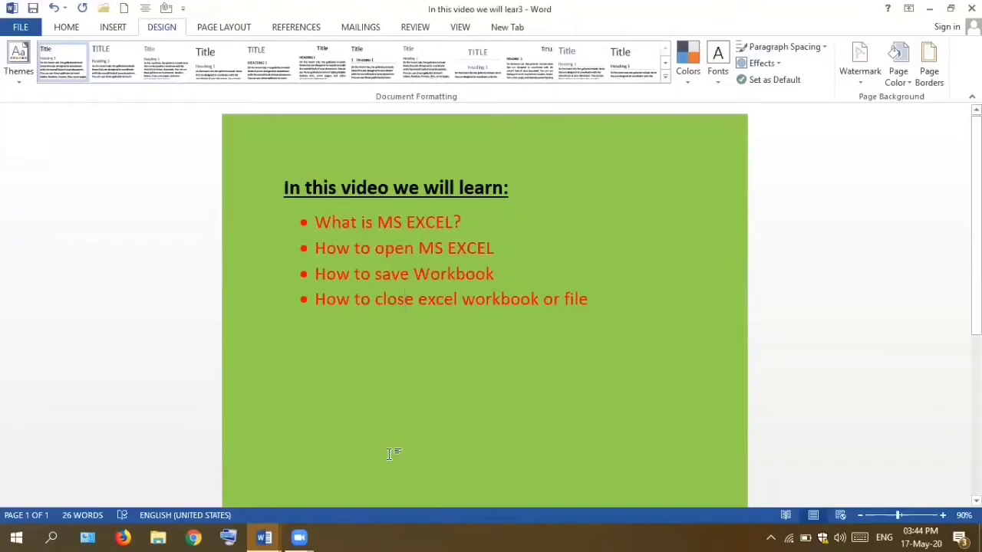
pyautogui.click(50, 536)
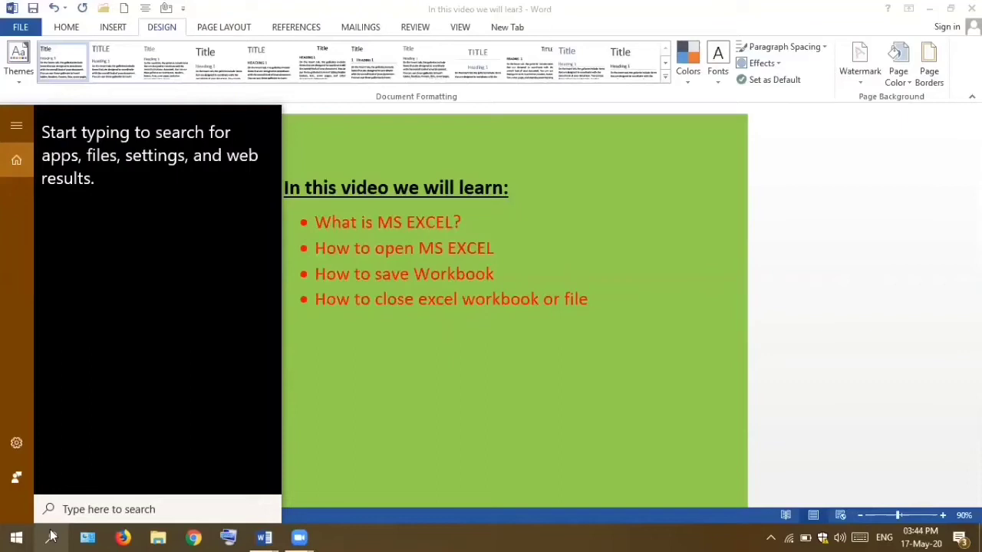
# Step: Search for 'ms excel' and launch Excel 2013 from the results
pyautogui.write('ms ')
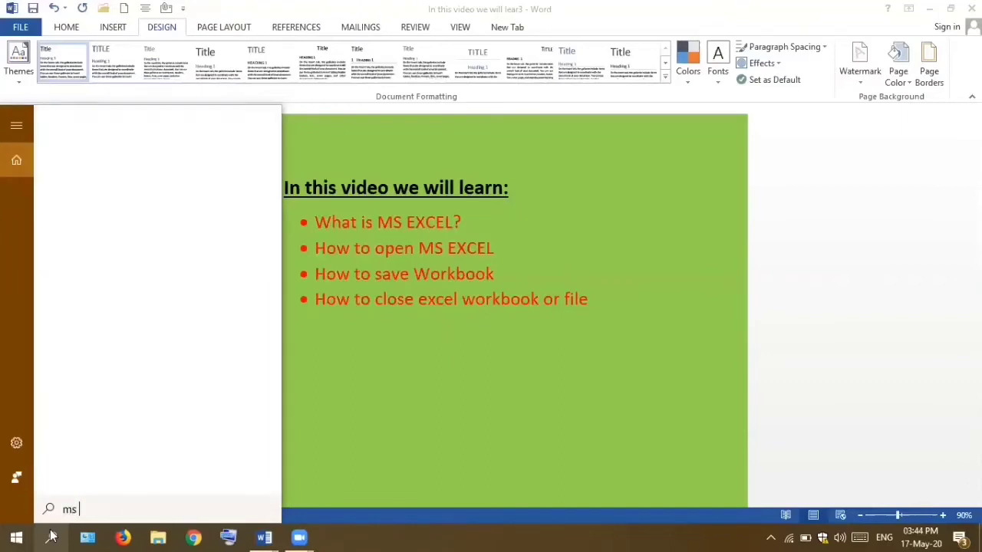
pyautogui.write('exc')
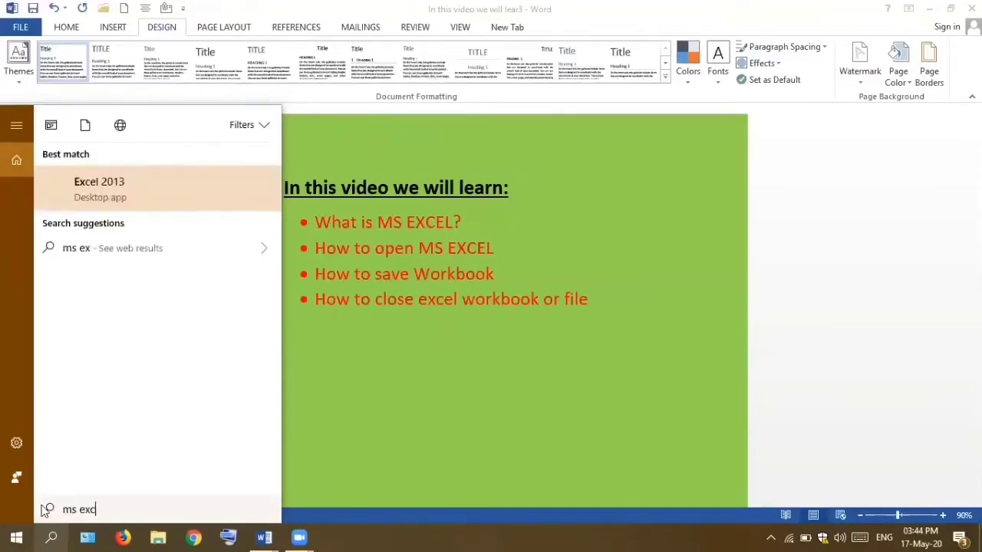
pyautogui.write('el')
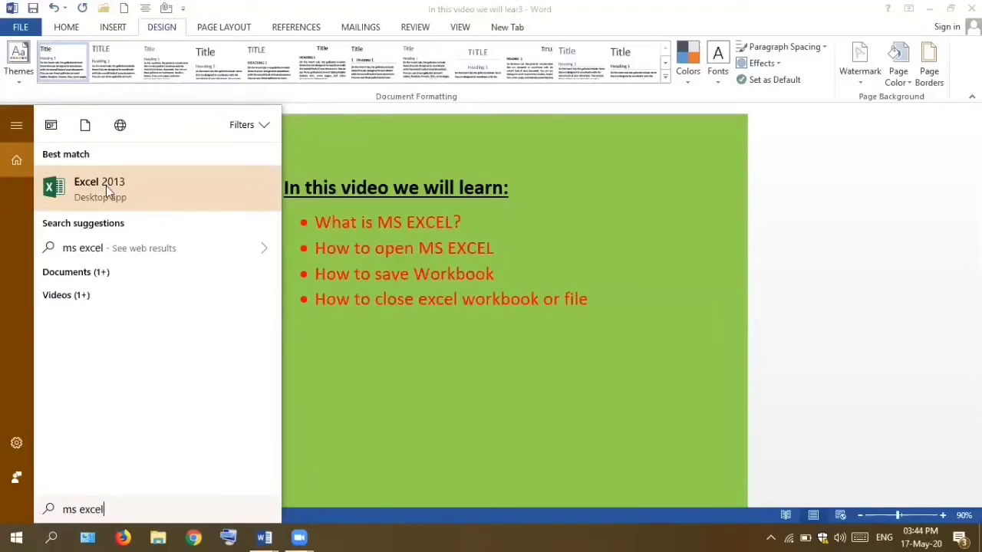
pyautogui.click(107, 190)
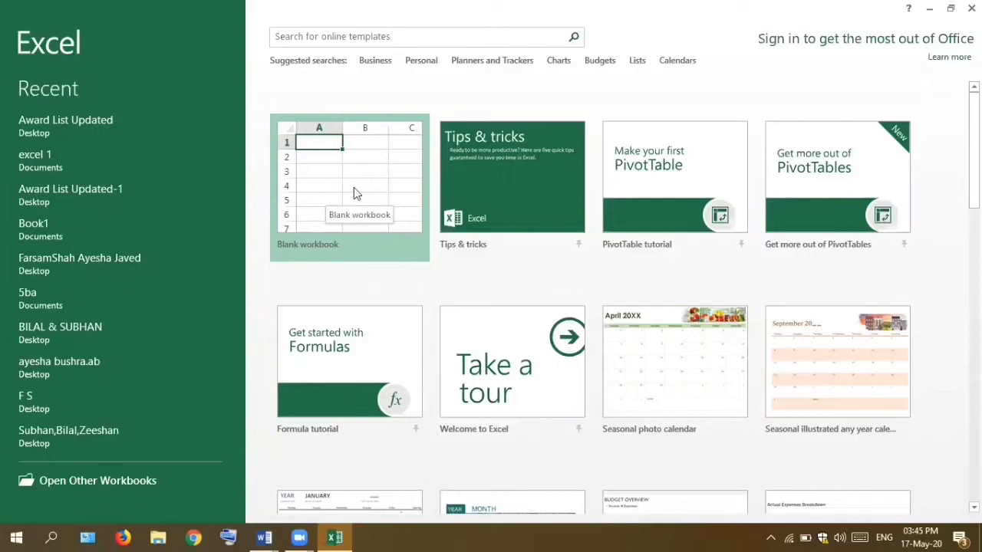
# Step: Create blank workbook Book1 and view the Insert options for tables and charts
pyautogui.click(354, 188)
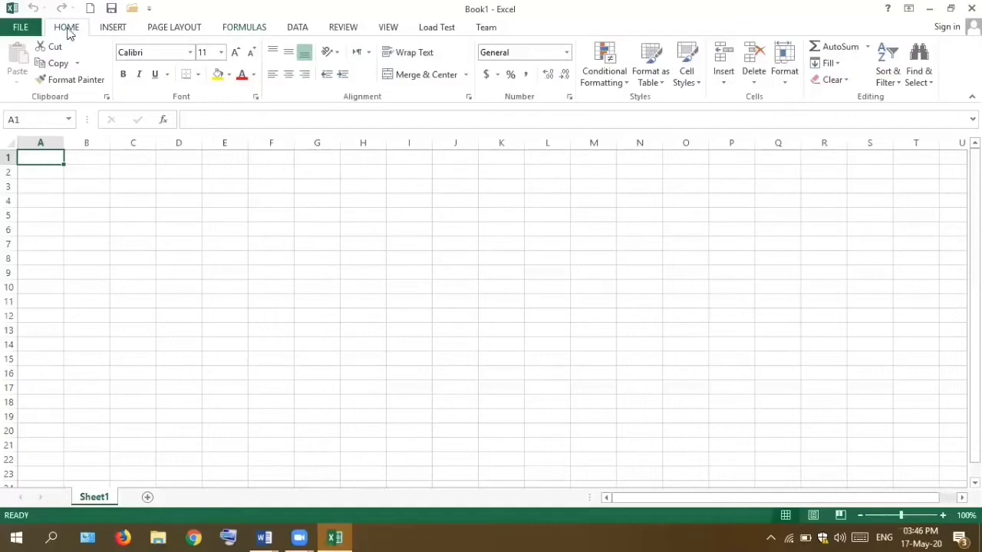
pyautogui.click(112, 29)
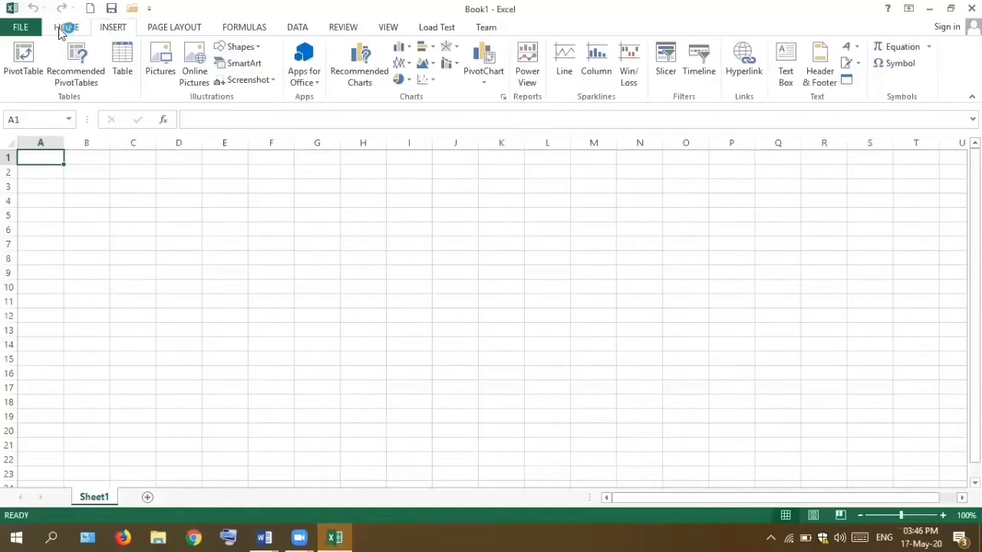
pyautogui.click(64, 28)
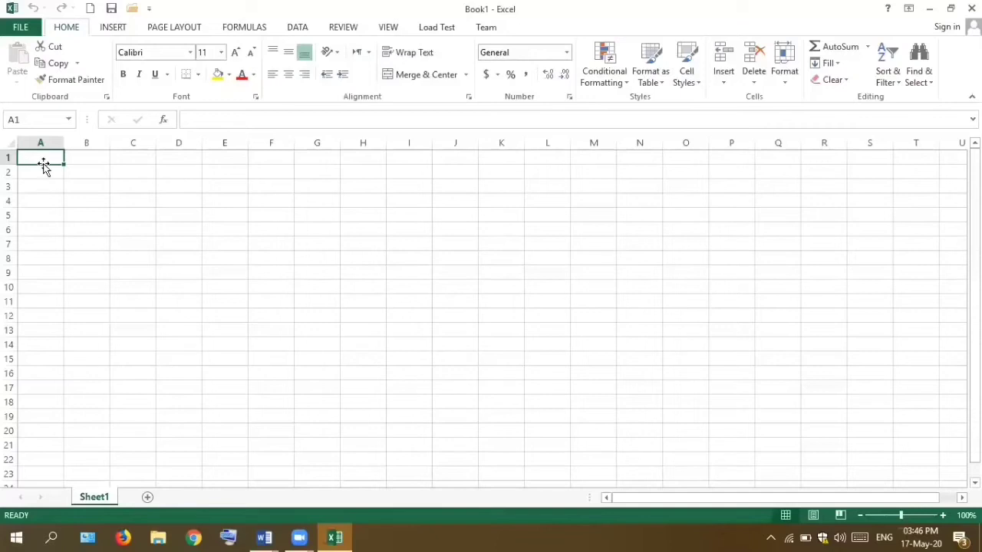
pyautogui.click(100, 164)
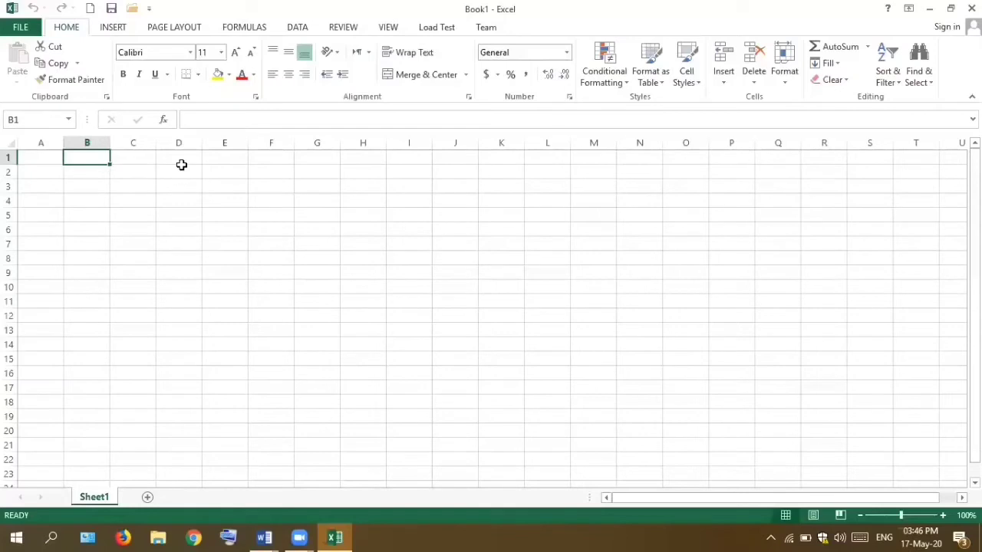
pyautogui.press('Right')
pyautogui.press('Right')
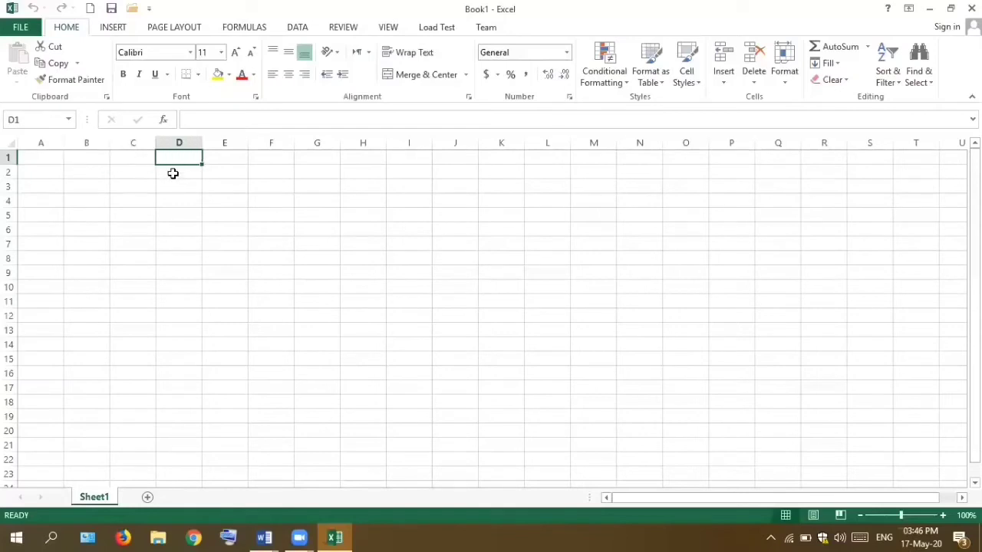
pyautogui.click(172, 173)
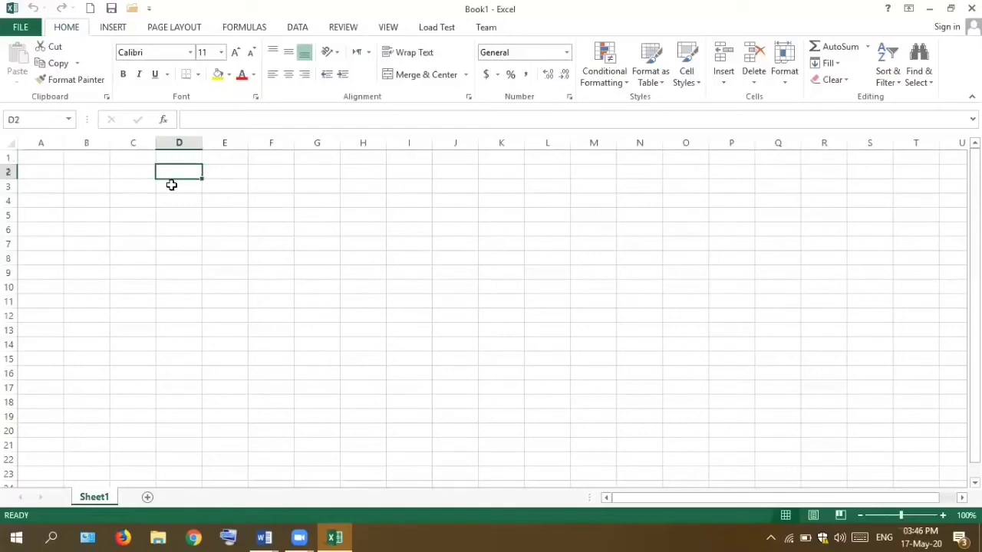
pyautogui.click(171, 185)
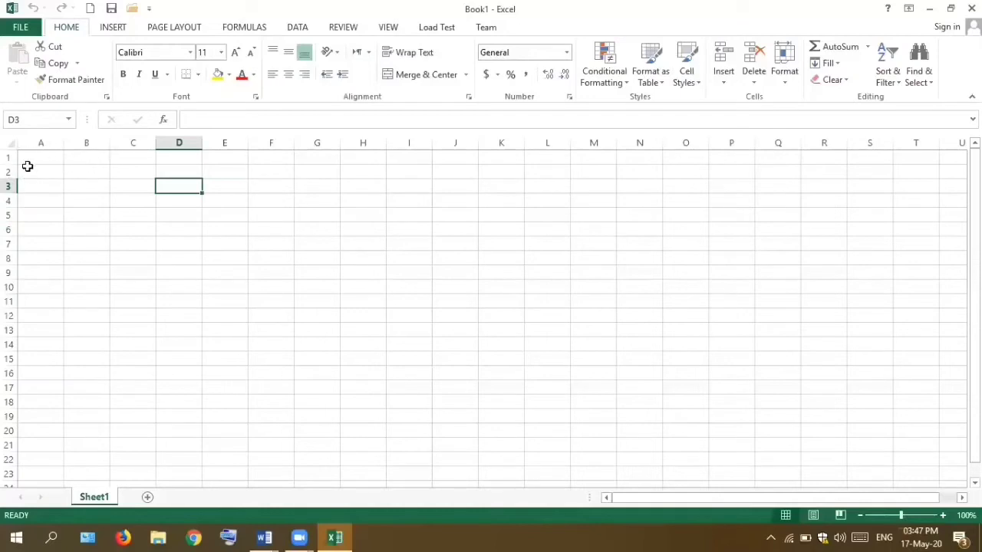
pyautogui.moveTo(26, 171); pyautogui.dragTo(416, 172)
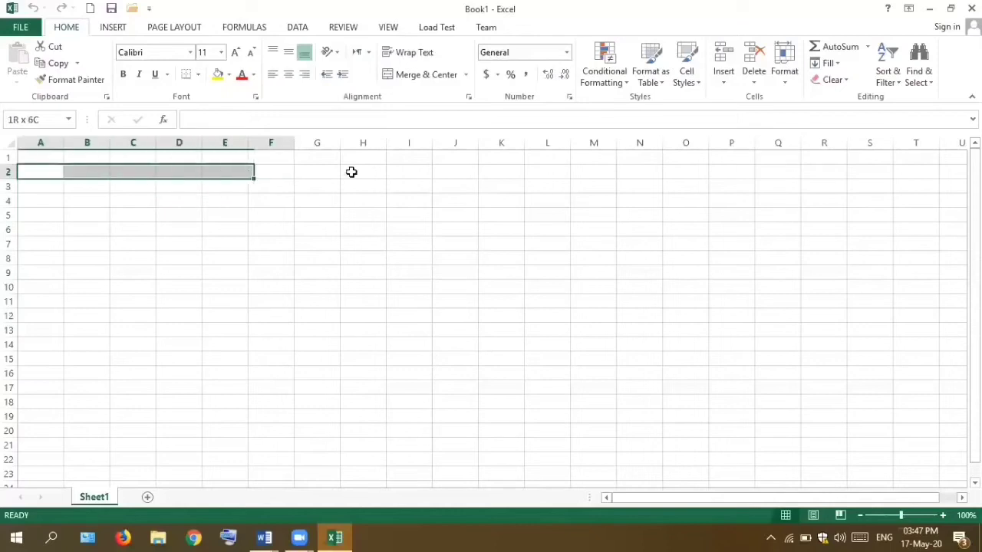
pyautogui.moveTo(416, 172); pyautogui.dragTo(780, 176)
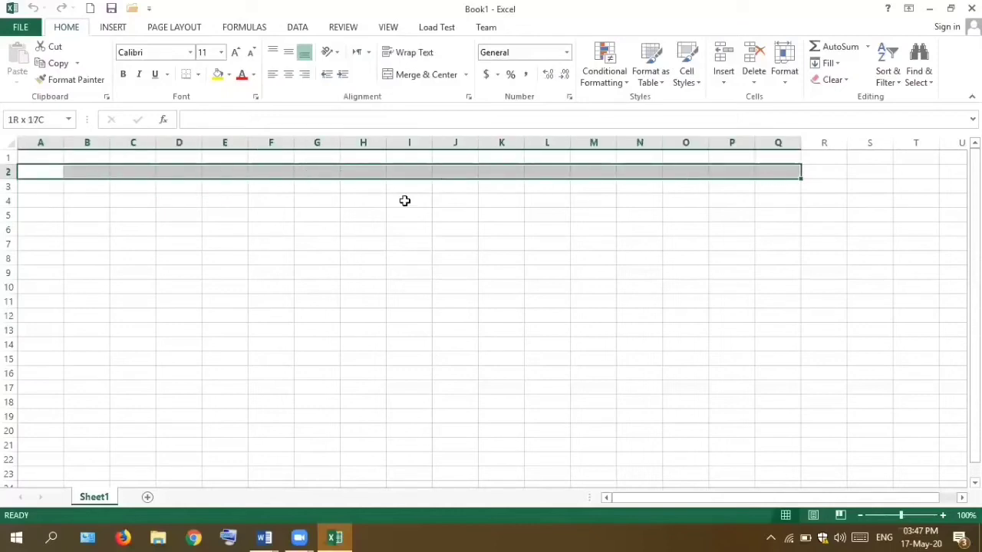
pyautogui.hotkey('shift', 'Down')
pyautogui.click(47, 212)
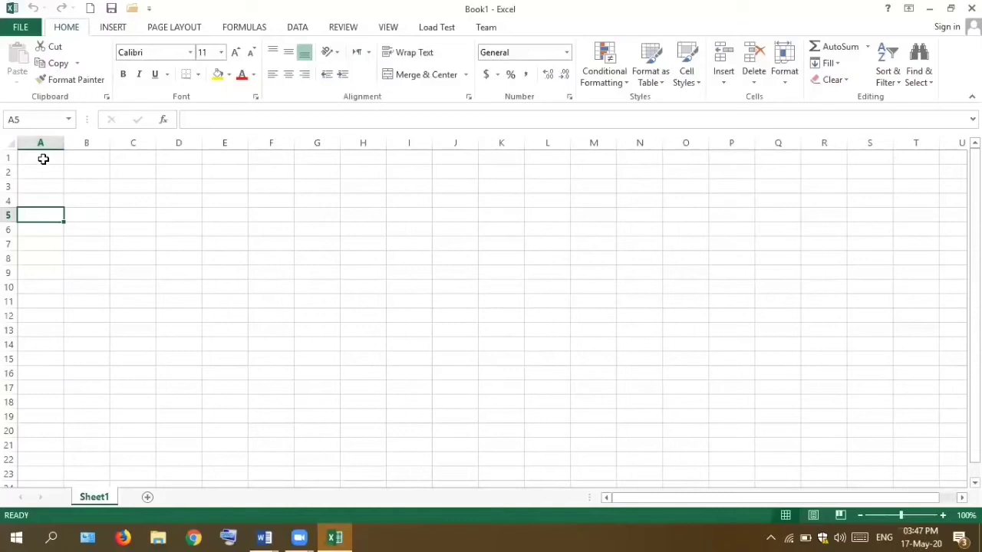
pyautogui.moveTo(43, 158); pyautogui.dragTo(37, 416)
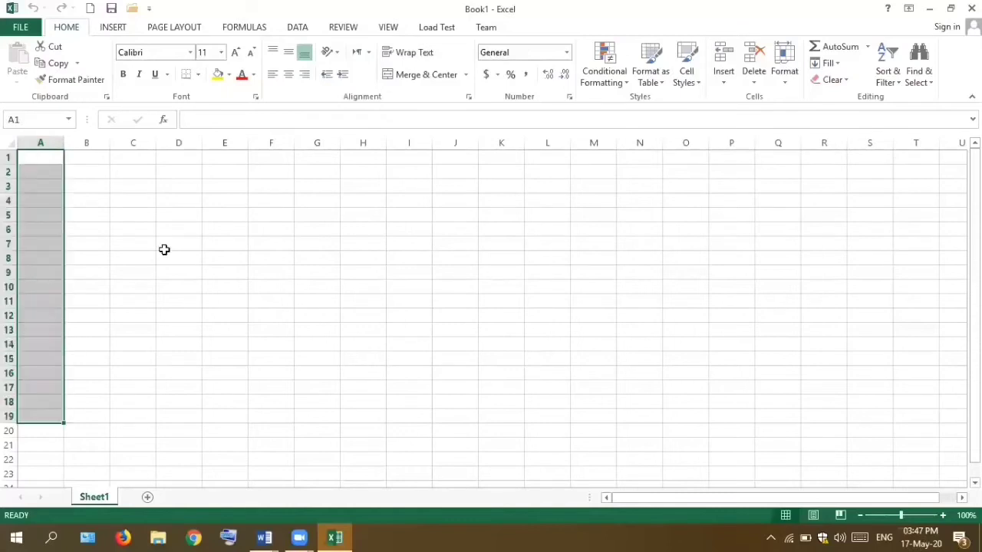
pyautogui.click(173, 158)
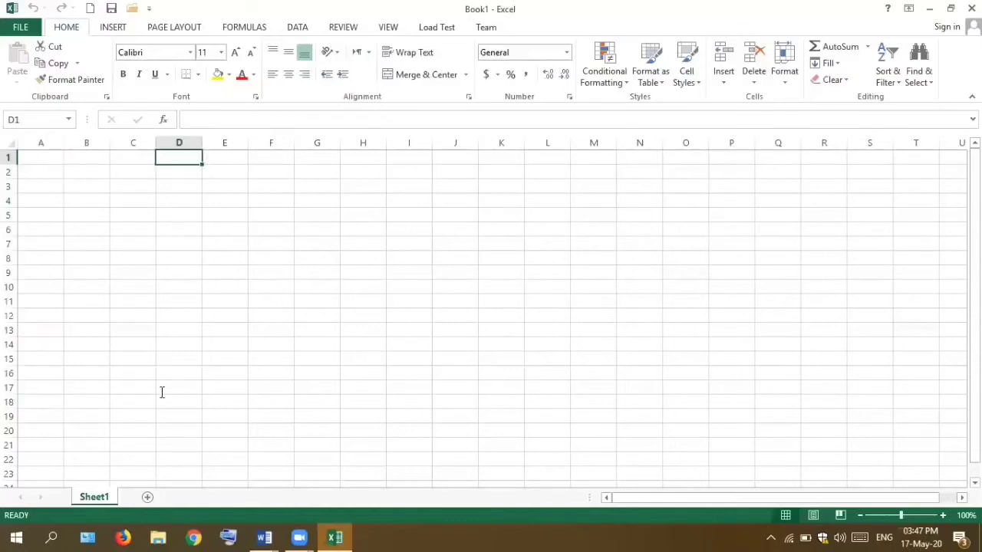
pyautogui.click(92, 187)
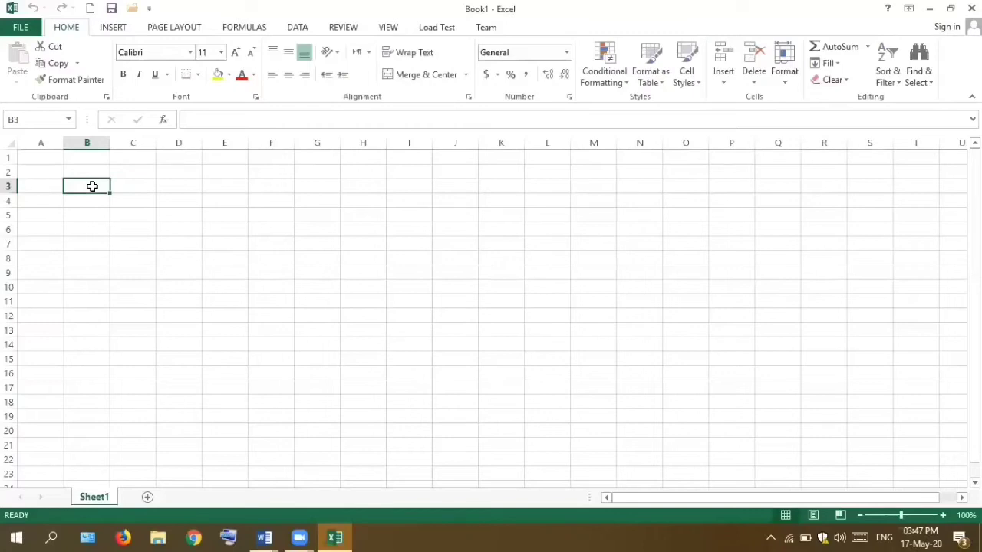
pyautogui.click(41, 157)
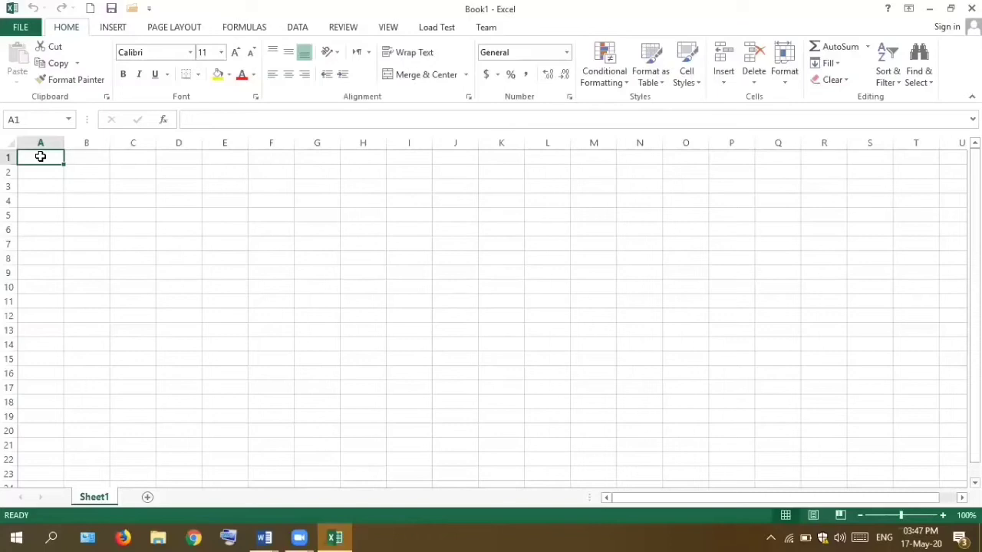
# Step: Enter the column headers name, marks and subjects in A1 to C1
pyautogui.write('name')
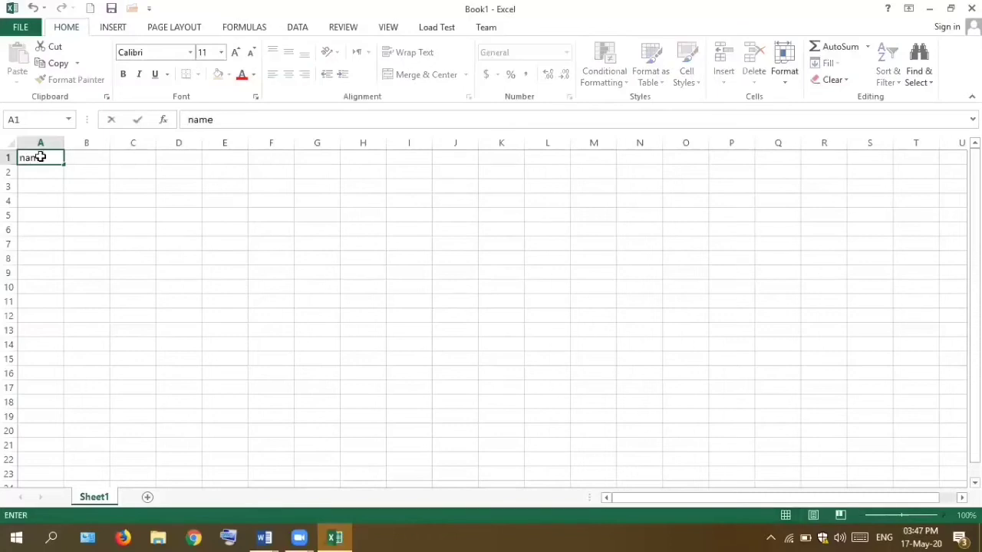
pyautogui.press('Tab')
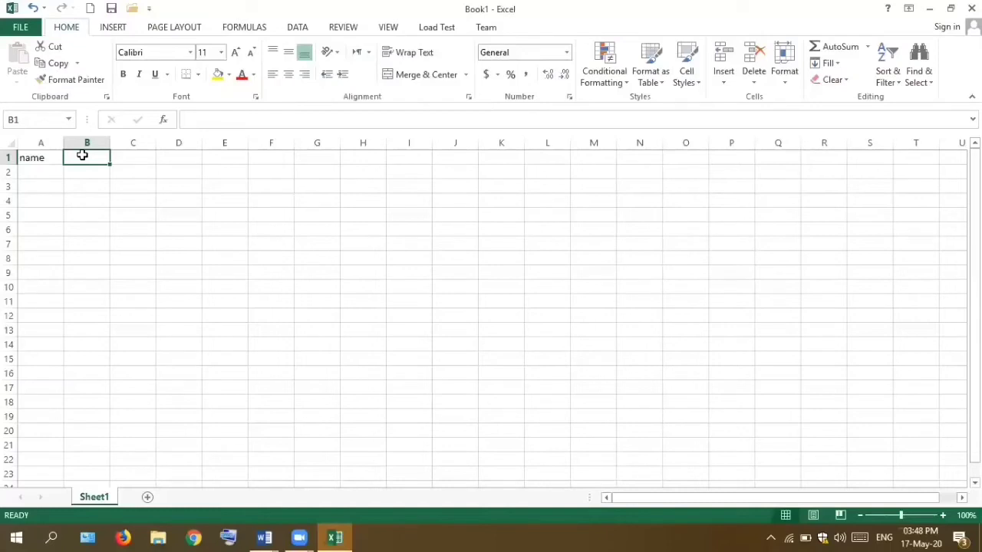
pyautogui.write('marks')
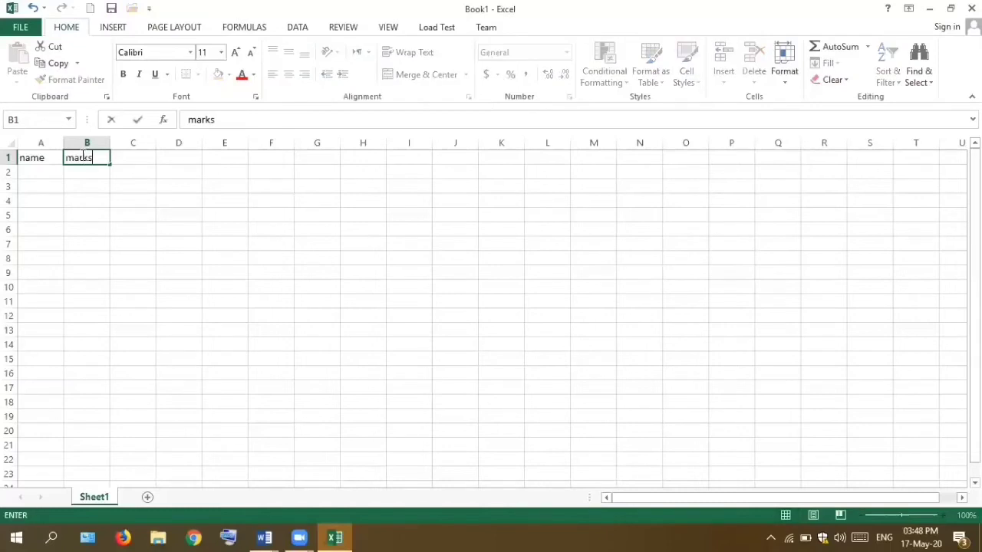
pyautogui.click(138, 155)
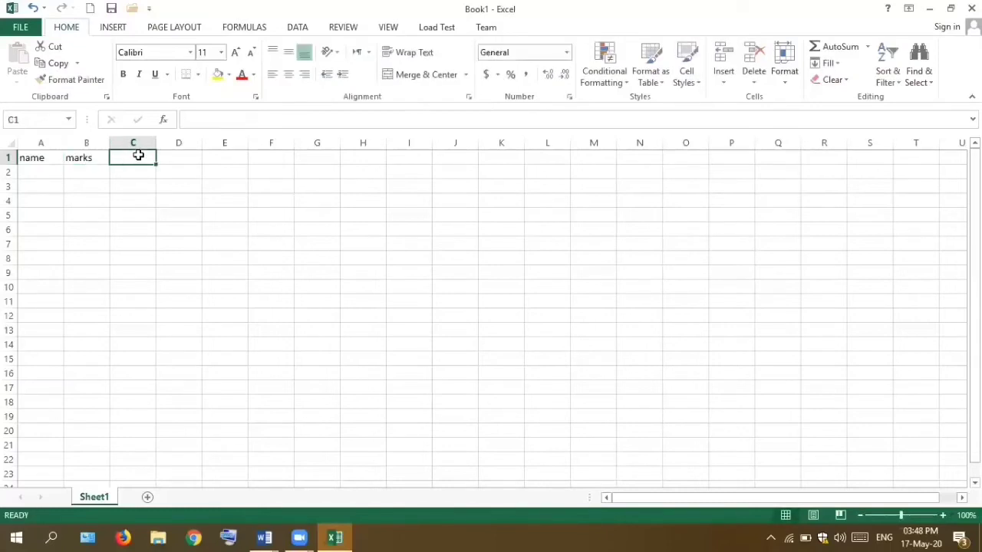
pyautogui.write('subject')
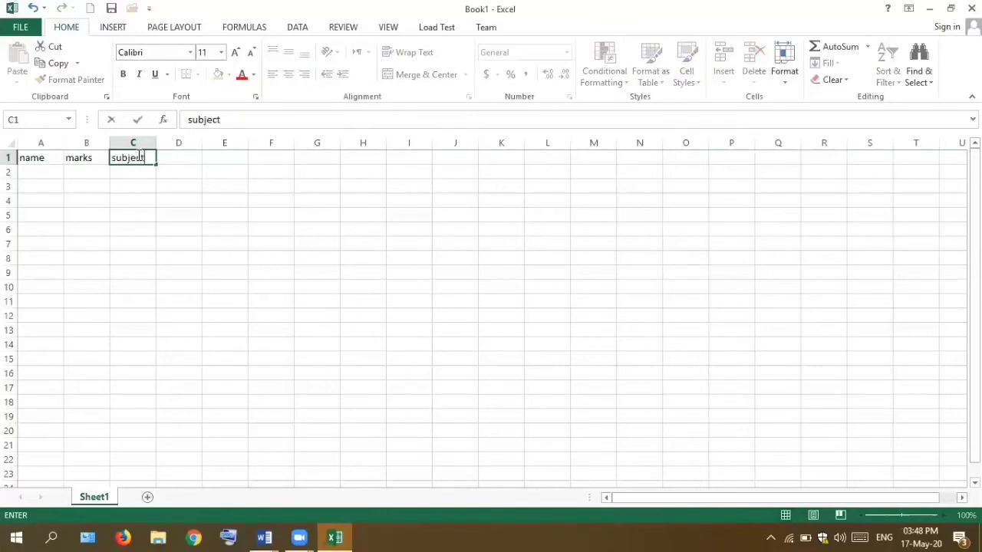
pyautogui.write('s')
pyautogui.click(41, 170)
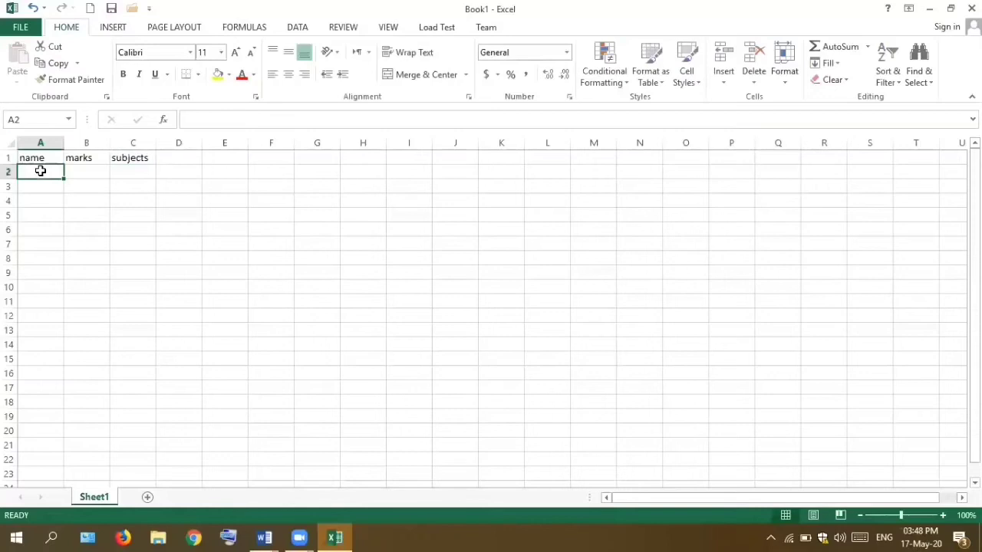
# Step: Fill row 2 with the first student's name, 500 marks and 7 subjects
pyautogui.write('ayesha')
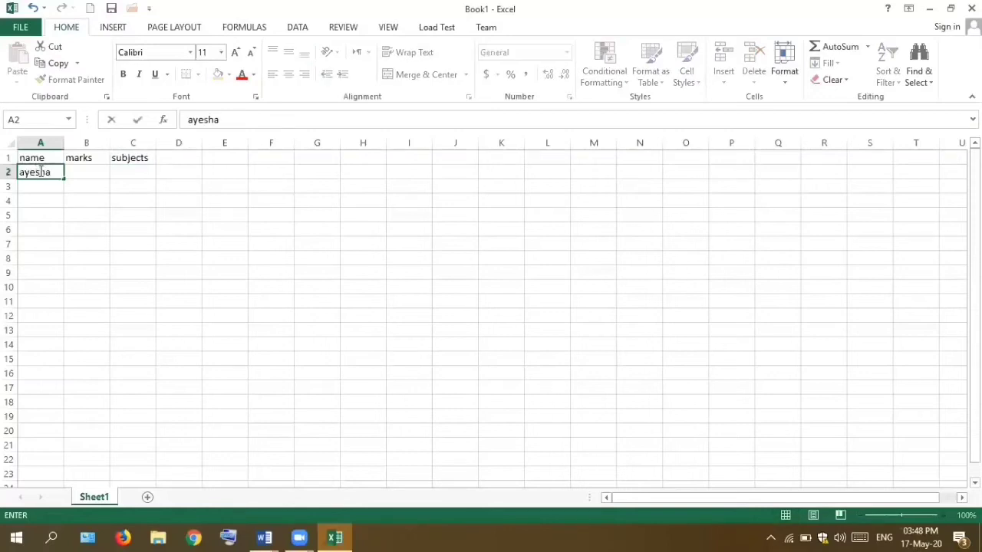
pyautogui.click(78, 174)
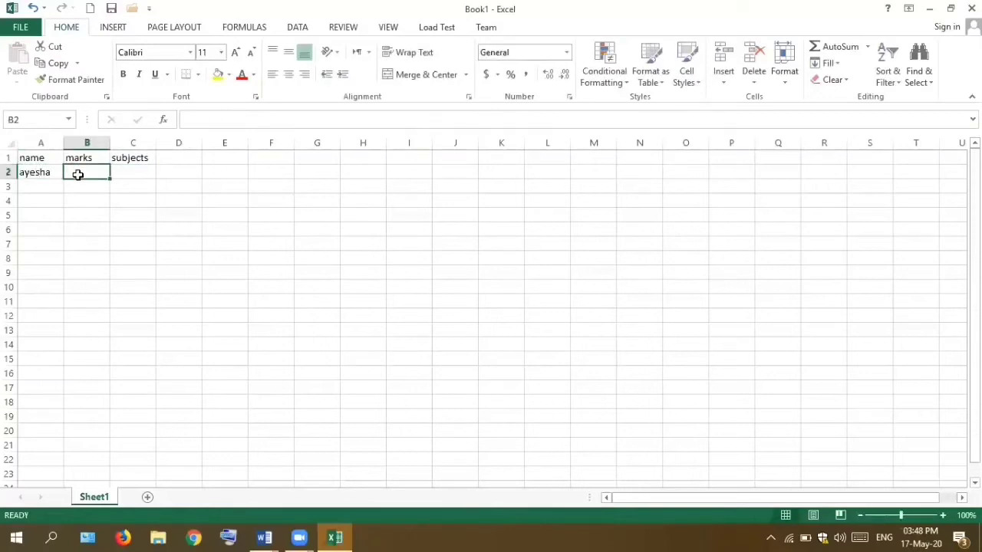
pyautogui.write('500')
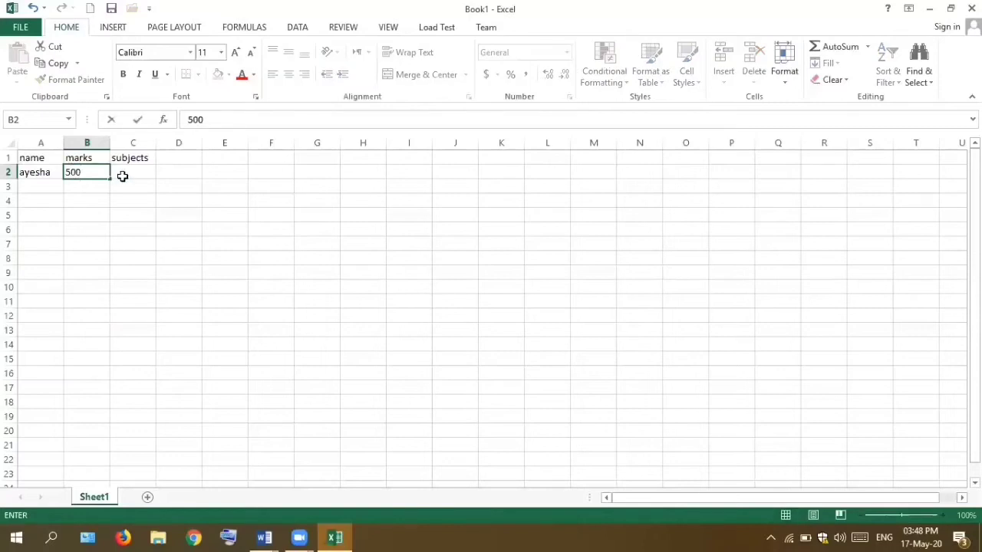
pyautogui.click(125, 175)
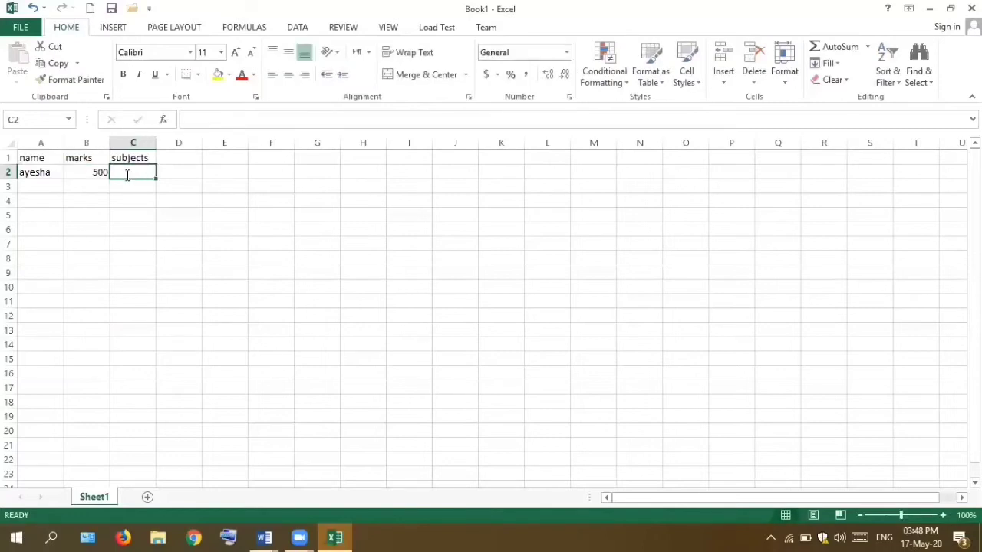
pyautogui.write('7')
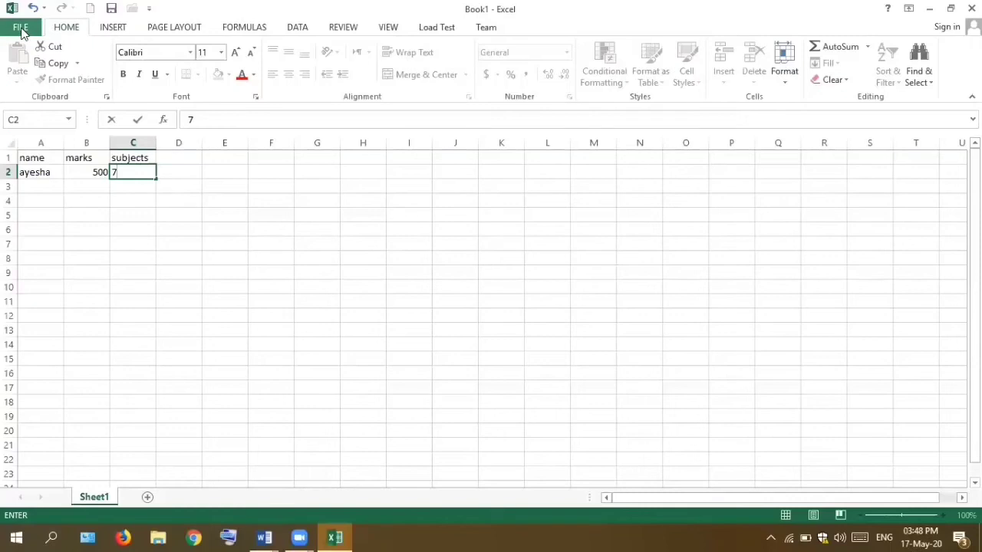
pyautogui.click(21, 29)
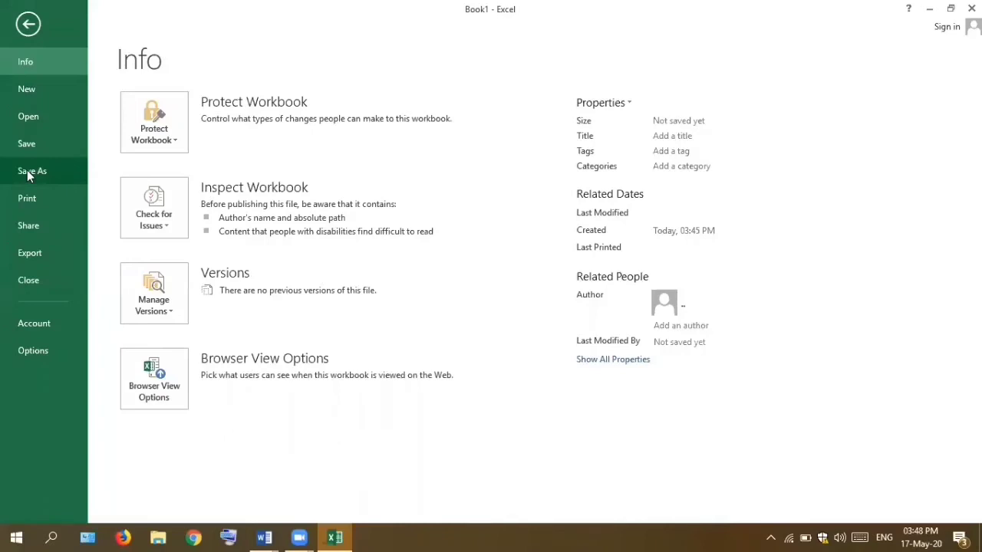
# Step: Go to Save As and browse for a save location on this computer
pyautogui.click(27, 170)
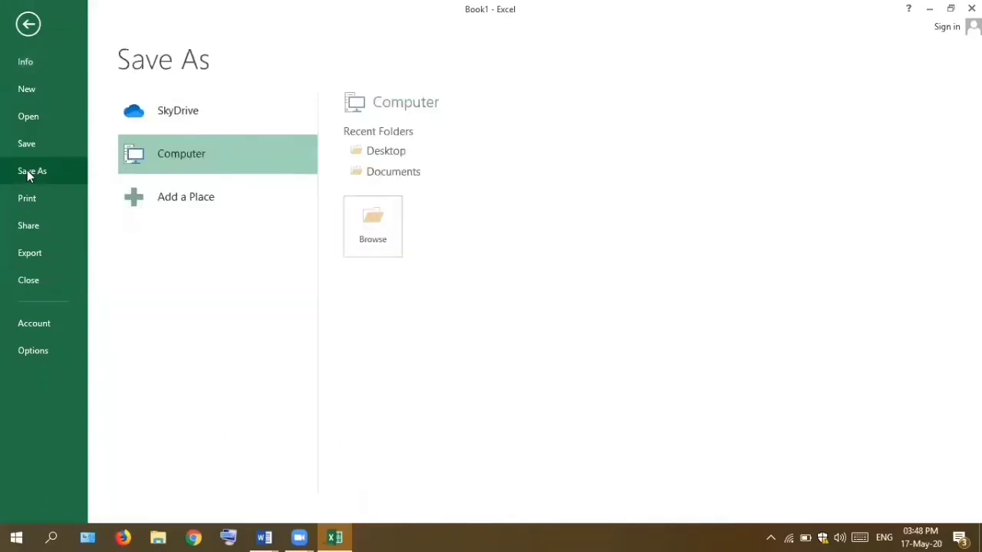
pyautogui.click(368, 220)
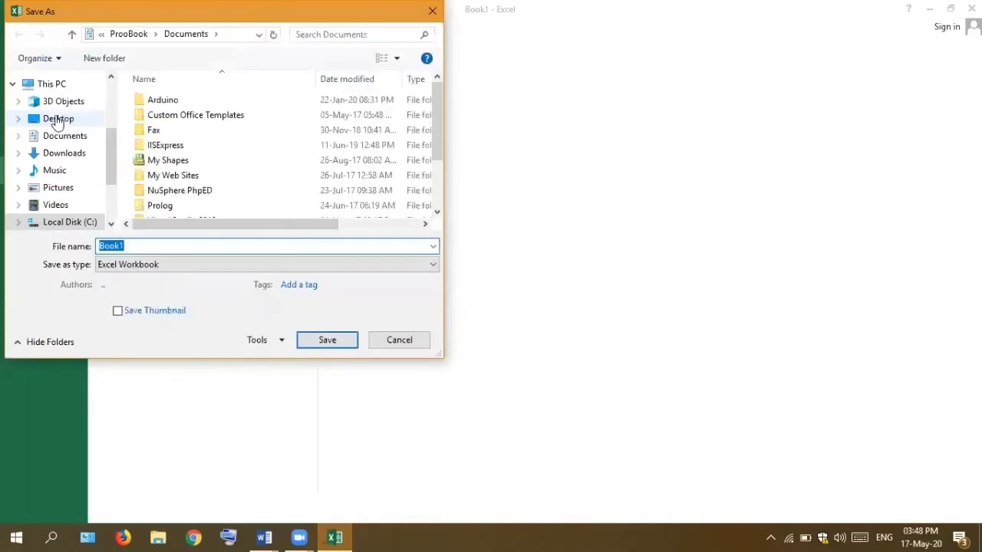
# Step: Choose Desktop, replace the Book1 file name with 'my first excel file', and save
pyautogui.click(57, 120)
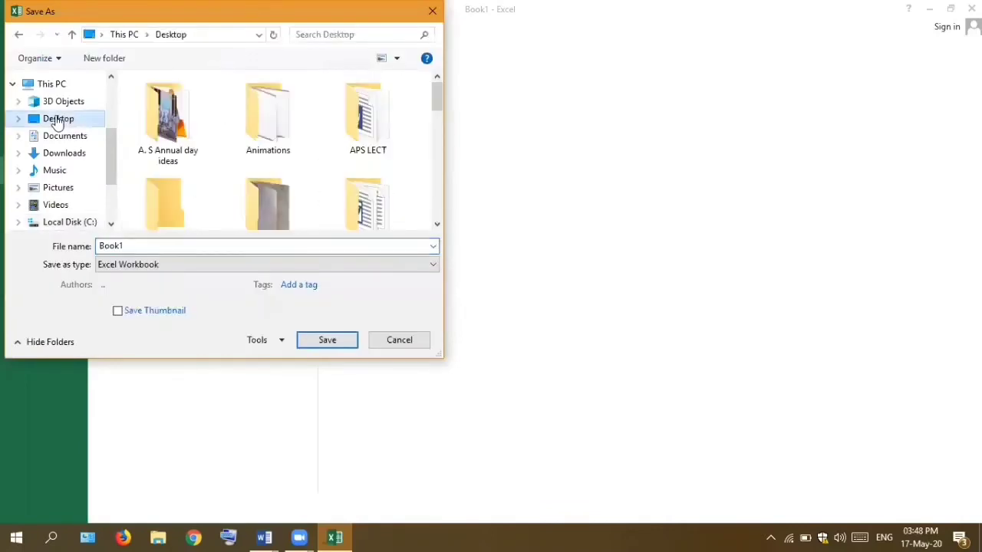
pyautogui.click(213, 246)
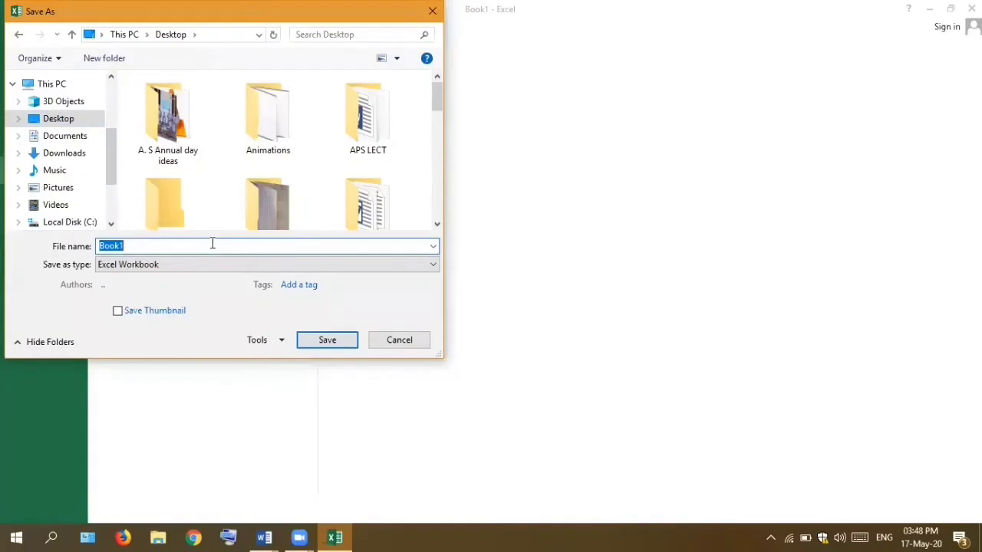
pyautogui.press('BackSpace')
pyautogui.write('my first e')
pyautogui.write('xcel')
pyautogui.write(' file')
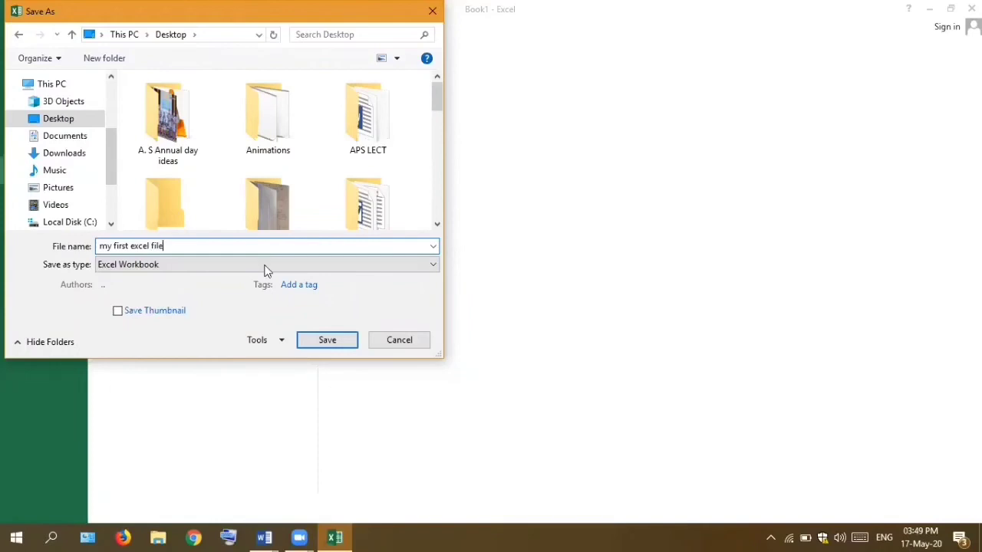
pyautogui.click(324, 343)
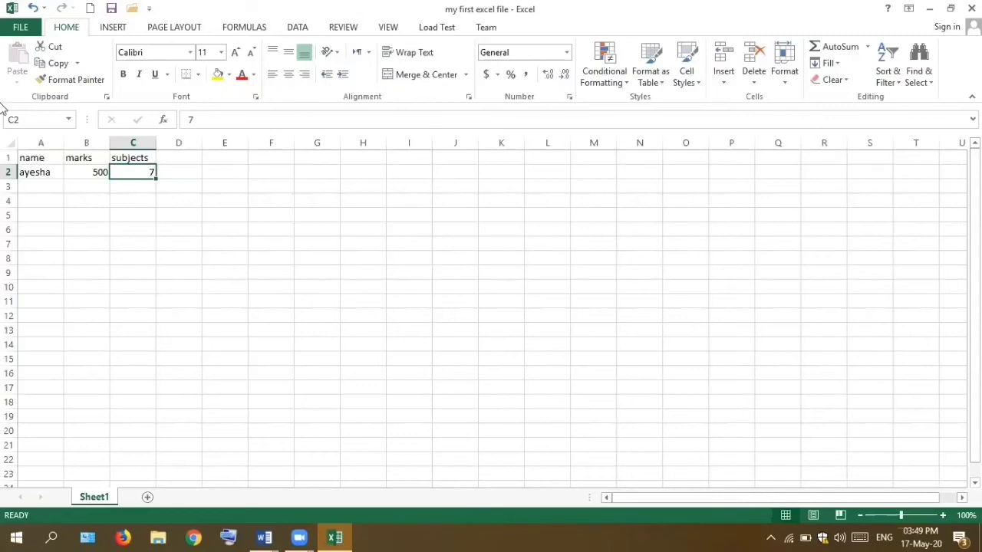
# Step: Save with Ctrl+S, then enter the second student's name and 400 marks in row 3
pyautogui.hotkey('ctrl', 's')
pyautogui.click(45, 192)
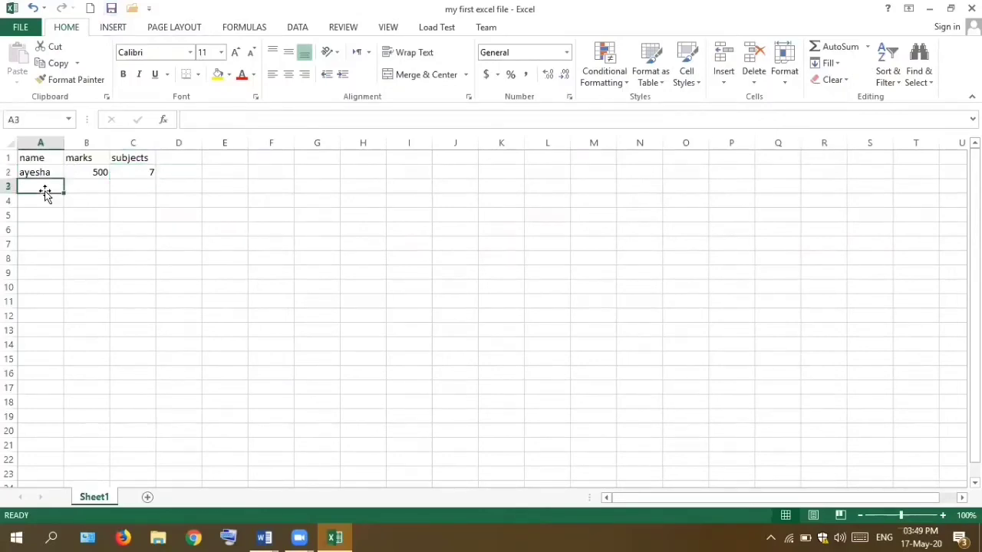
pyautogui.write('san')
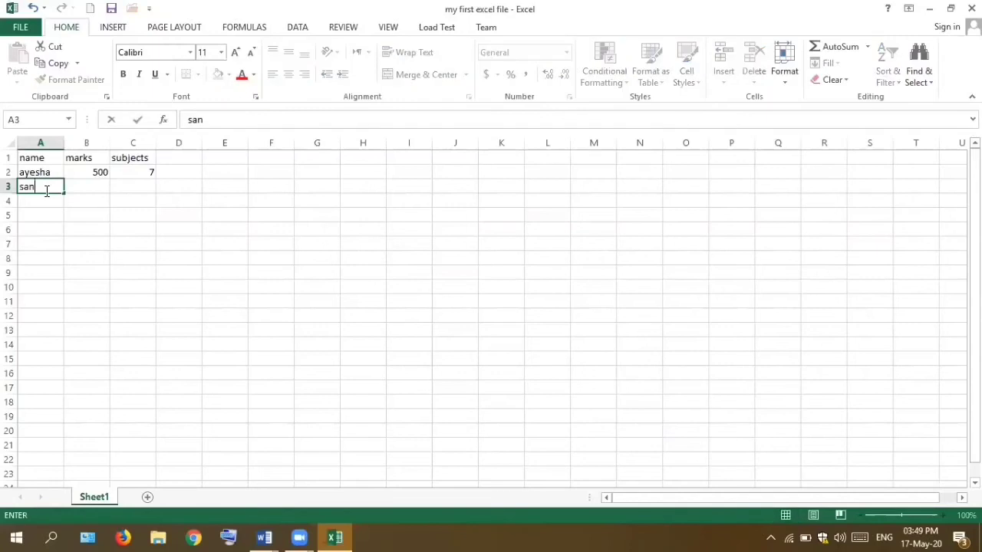
pyautogui.write('a')
pyautogui.click(86, 187)
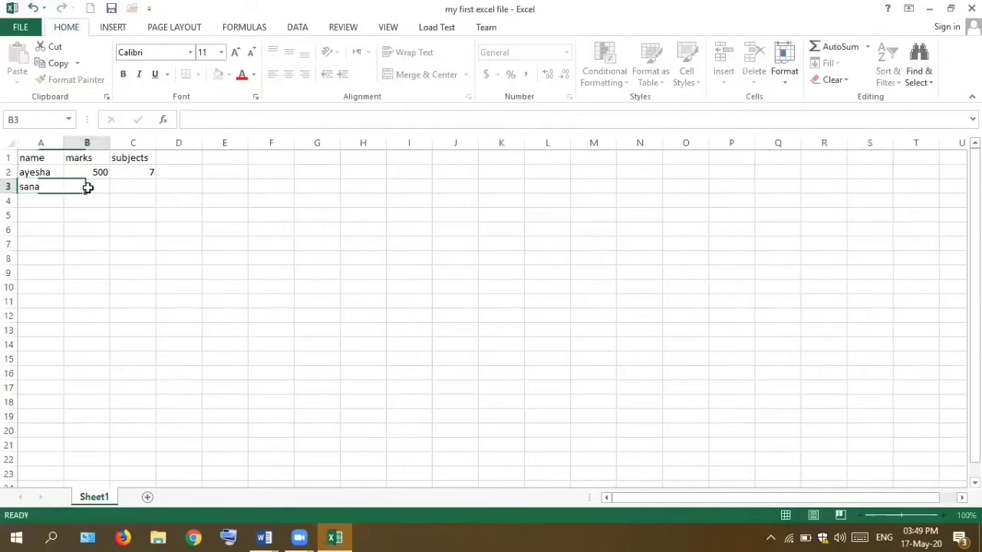
pyautogui.write('400')
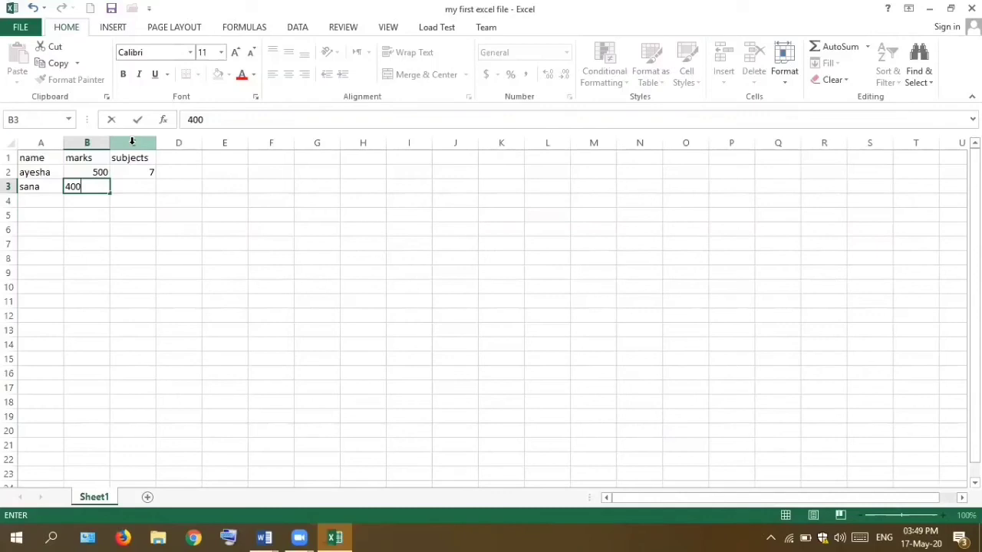
pyautogui.hotkey('ctrl', 'Return')
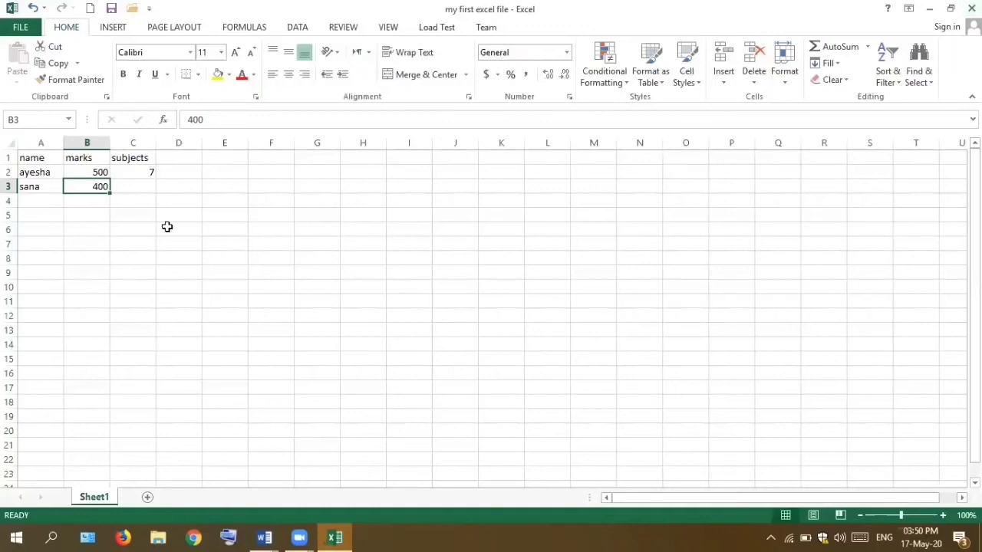
pyautogui.click(14, 29)
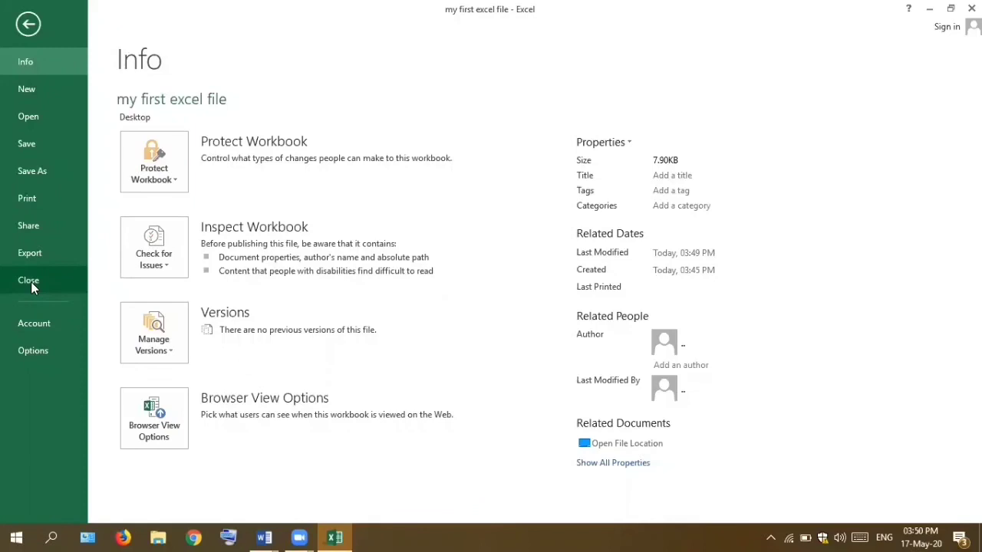
pyautogui.click(29, 25)
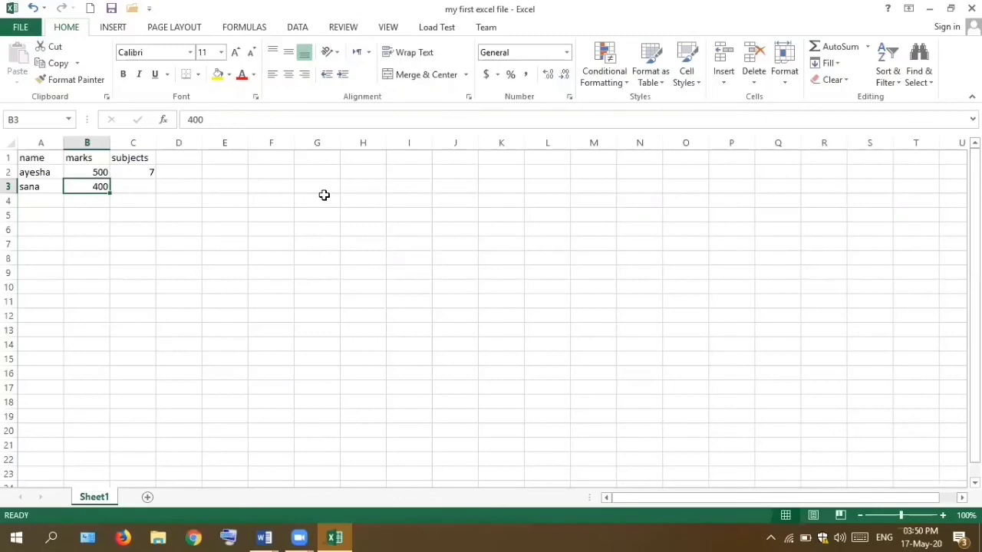